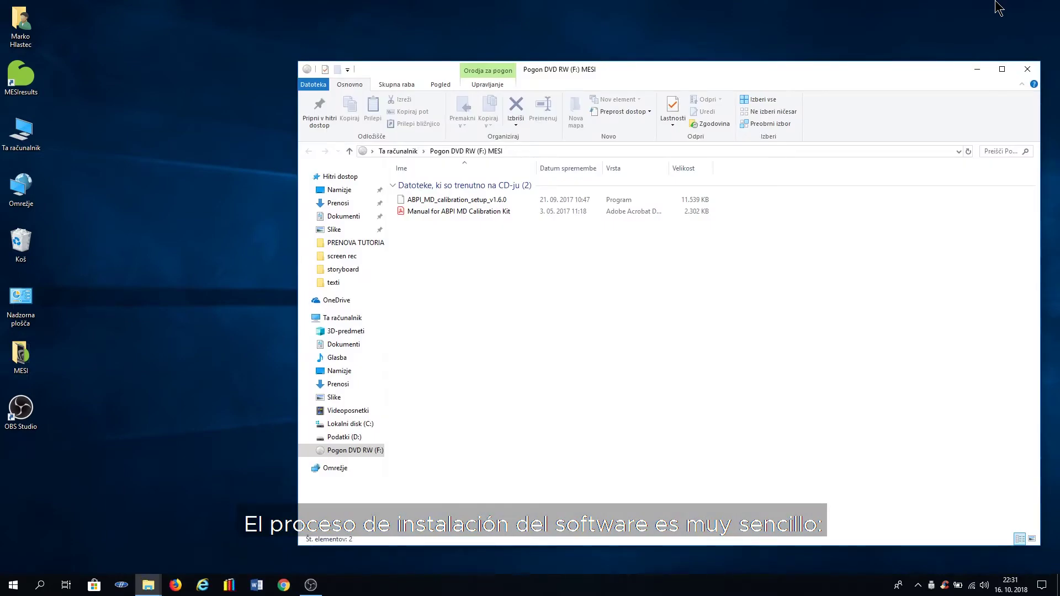
# Step: Select the ABPI_MD_calibration_setup_v1.6.0 installer on the MESI disc
pyautogui.click(454, 205)
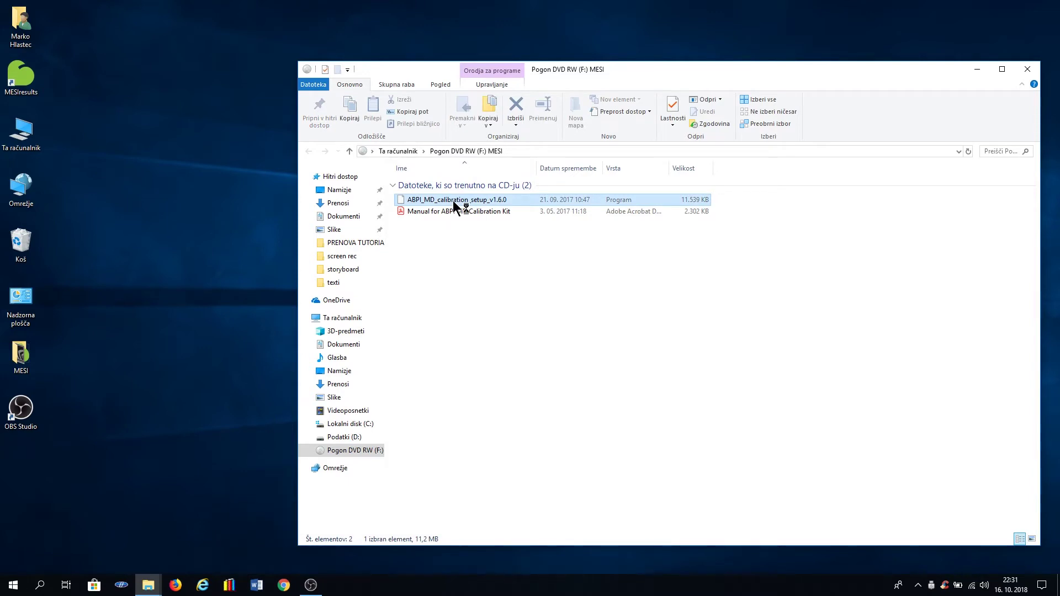
# Step: Close the disc window and accept the default install and shortcuts folders
pyautogui.click(591, 381)
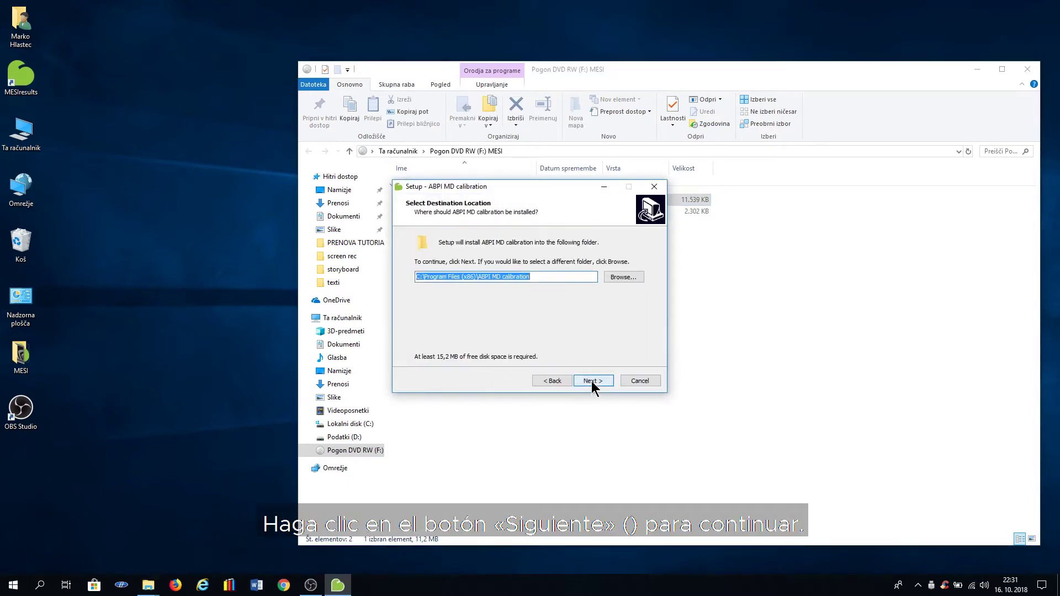
pyautogui.click(1027, 69)
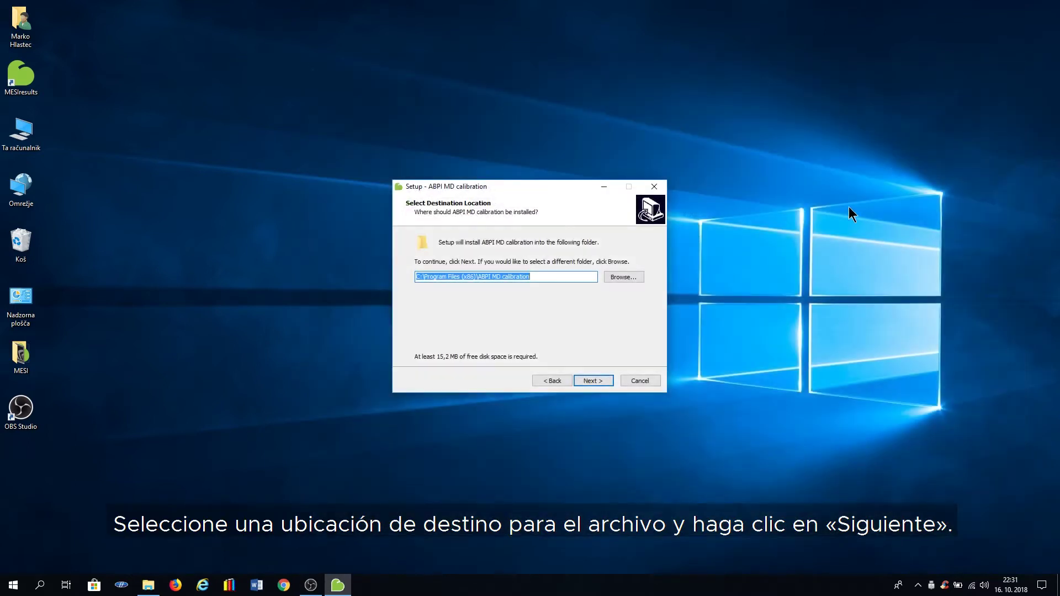
pyautogui.click(586, 379)
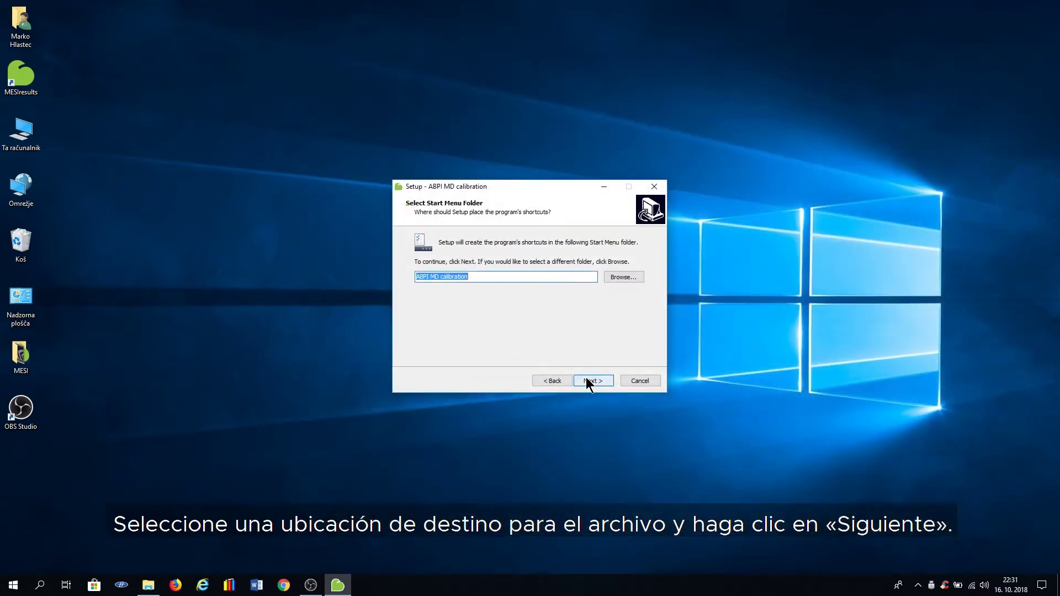
pyautogui.click(587, 381)
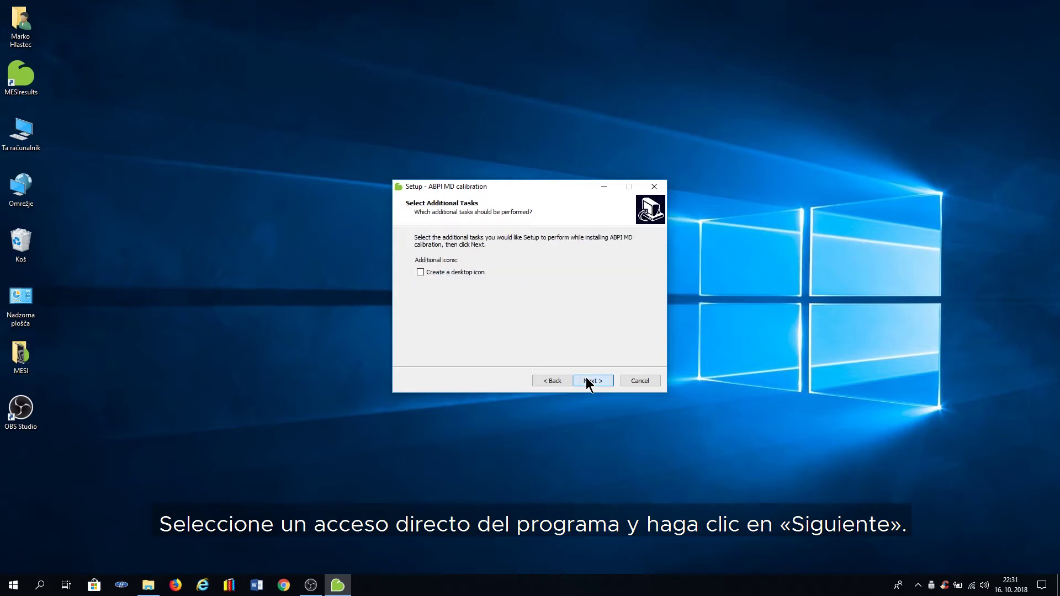
# Step: Install ABPI MD calibration with a desktop icon, then view MESIresults About information (version 2.5.0)
pyautogui.click(420, 272)
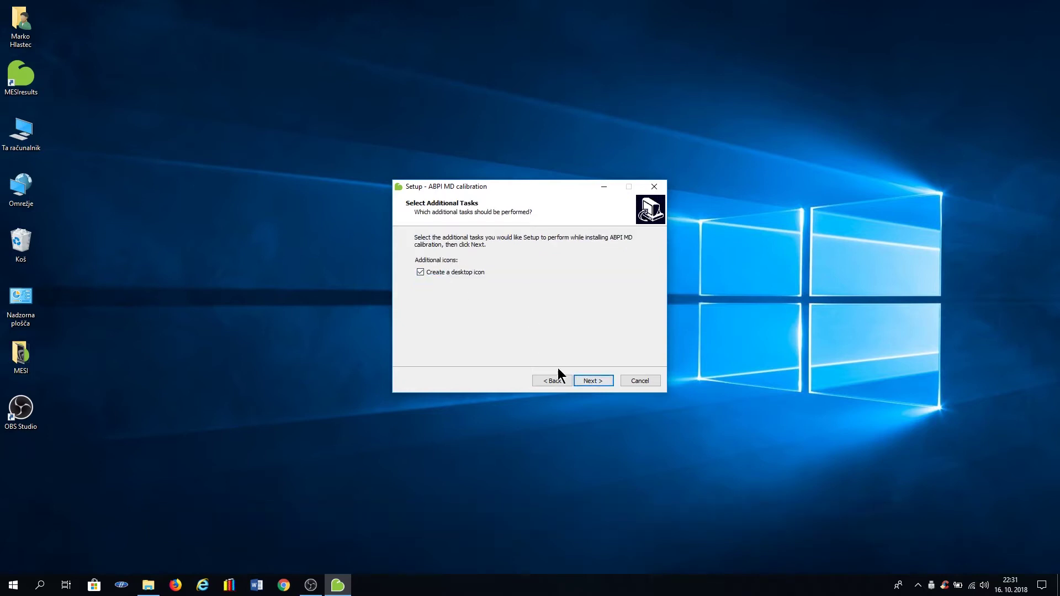
pyautogui.click(592, 382)
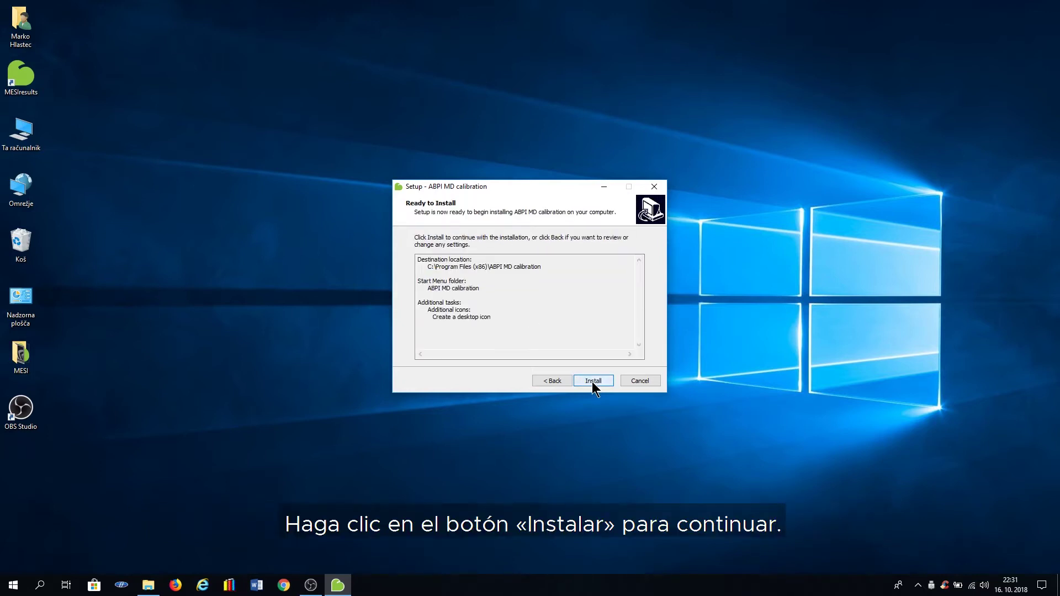
pyautogui.click(591, 382)
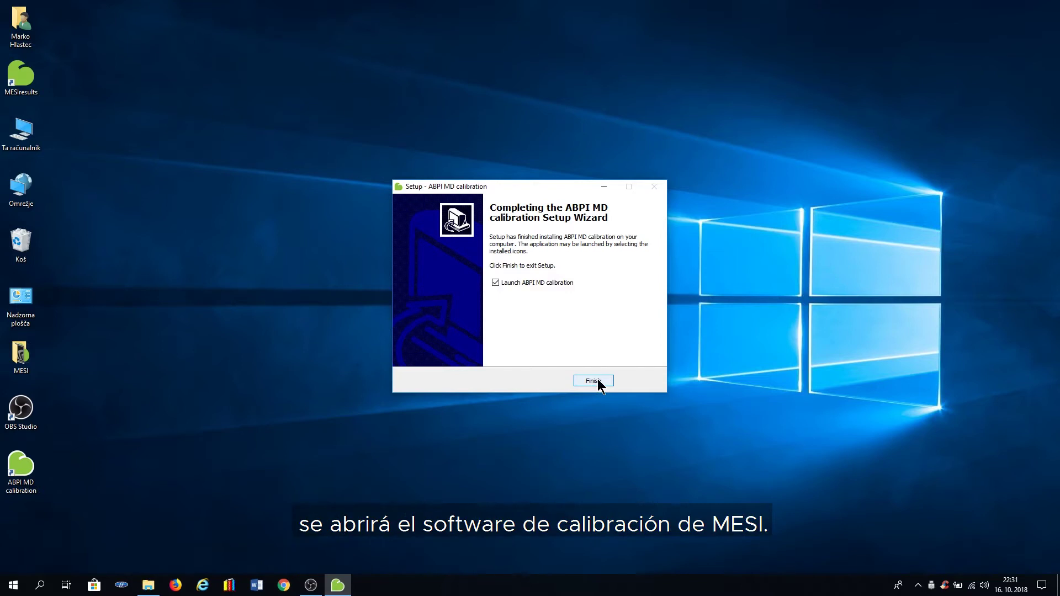
pyautogui.click(597, 382)
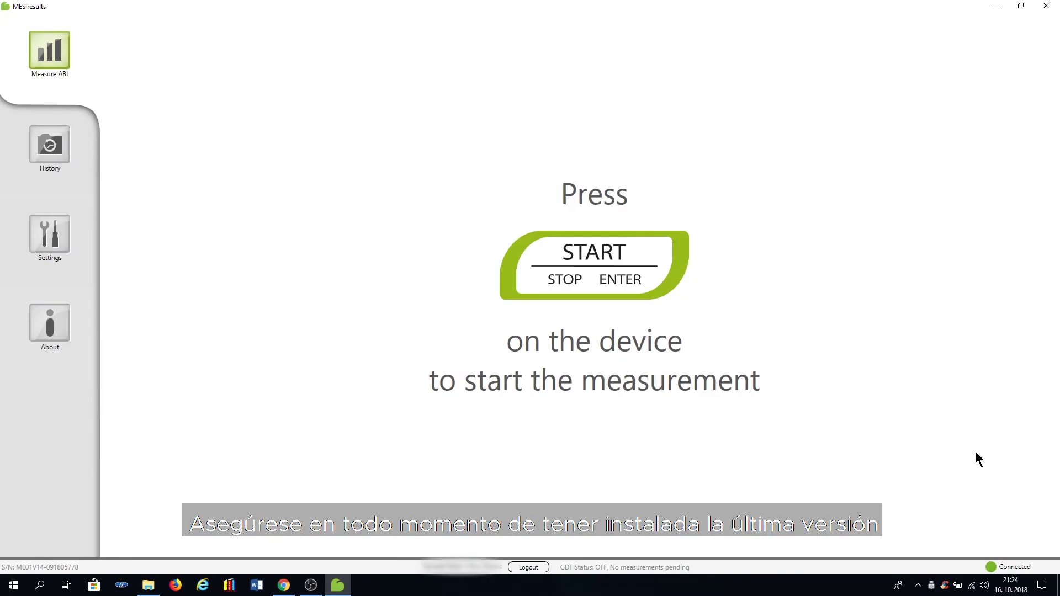
pyautogui.click(49, 324)
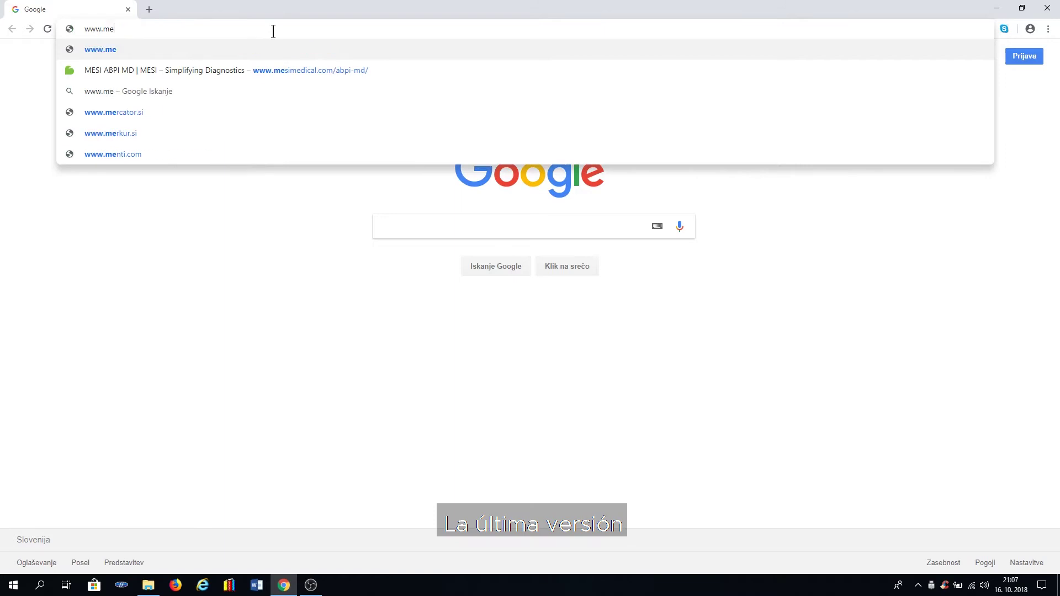
pyautogui.write('simedical.com')
pyautogui.press('Return')
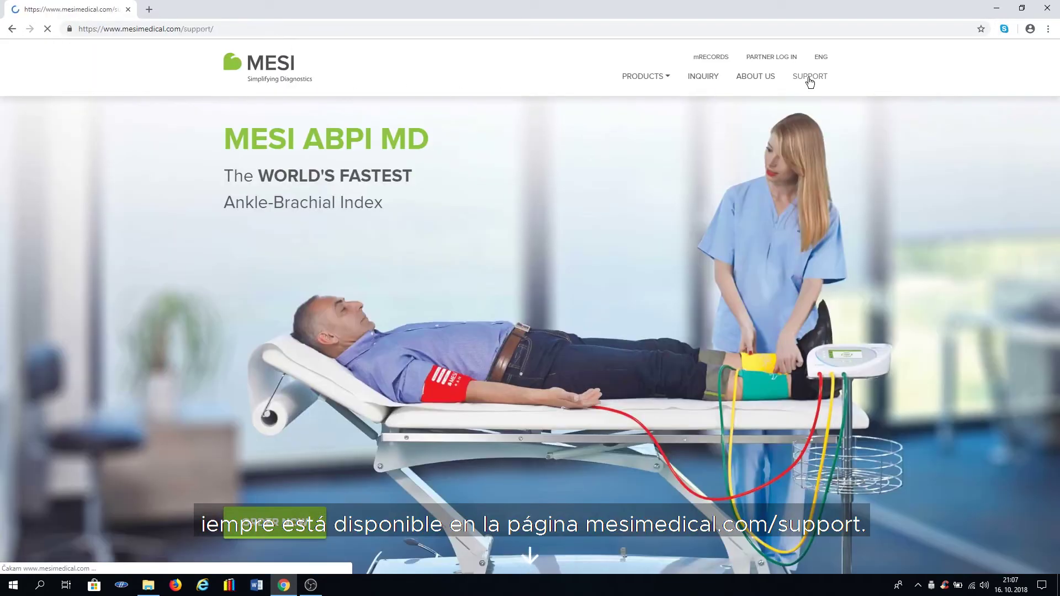
pyautogui.scroll(-15, 958, 226)
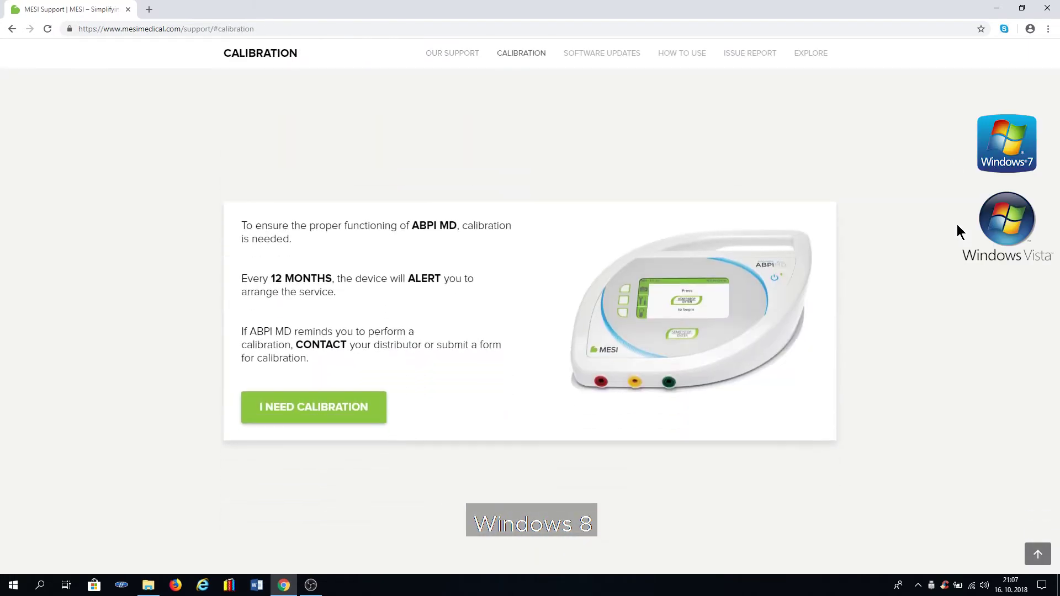
pyautogui.scroll(-3, 956, 224)
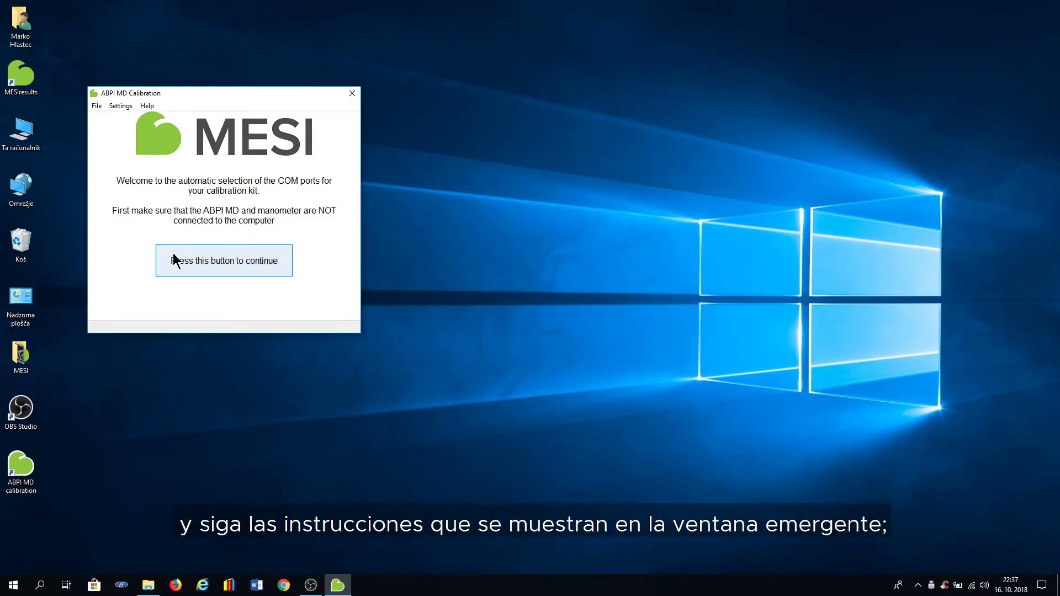
# Step: Confirm the devices are disconnected, then confirm the ABPI MD is plugged in for port detection
pyautogui.click(187, 263)
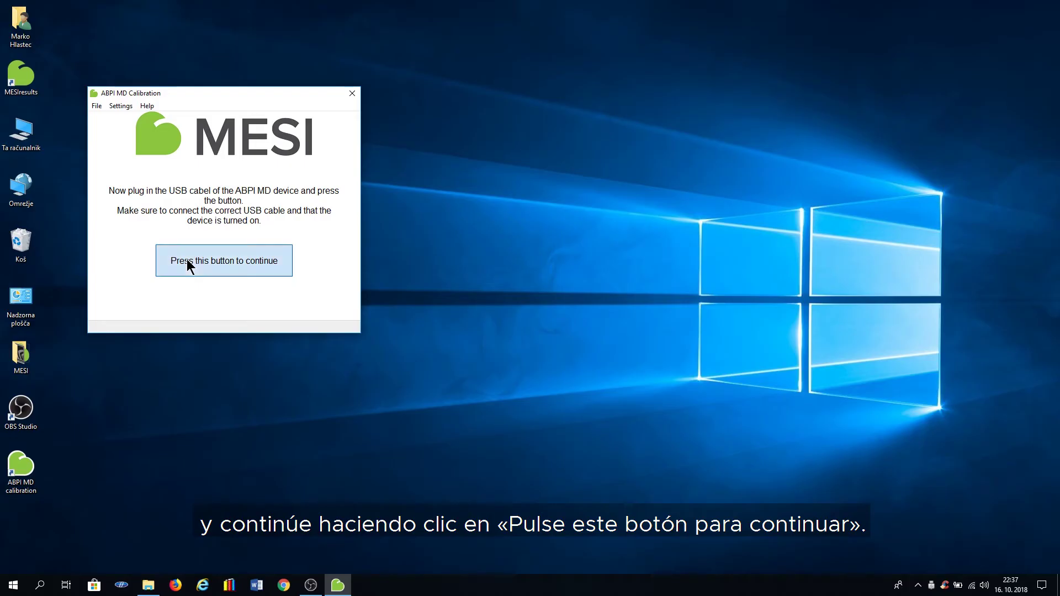
pyautogui.click(189, 263)
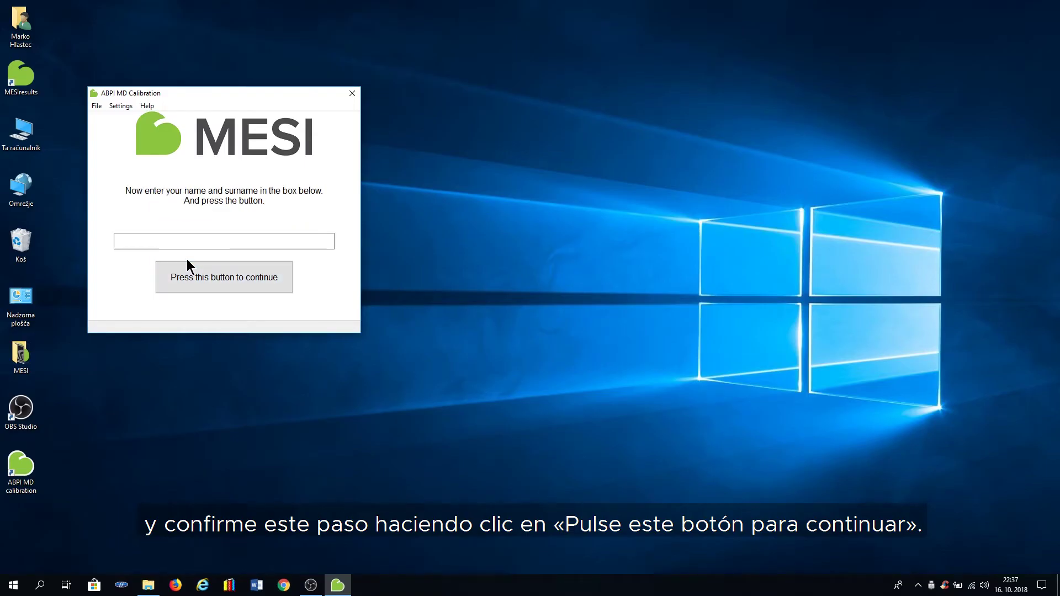
# Step: Enter the operator's name and surname to reach the COM4/COM5 calibration screen
pyautogui.click(200, 243)
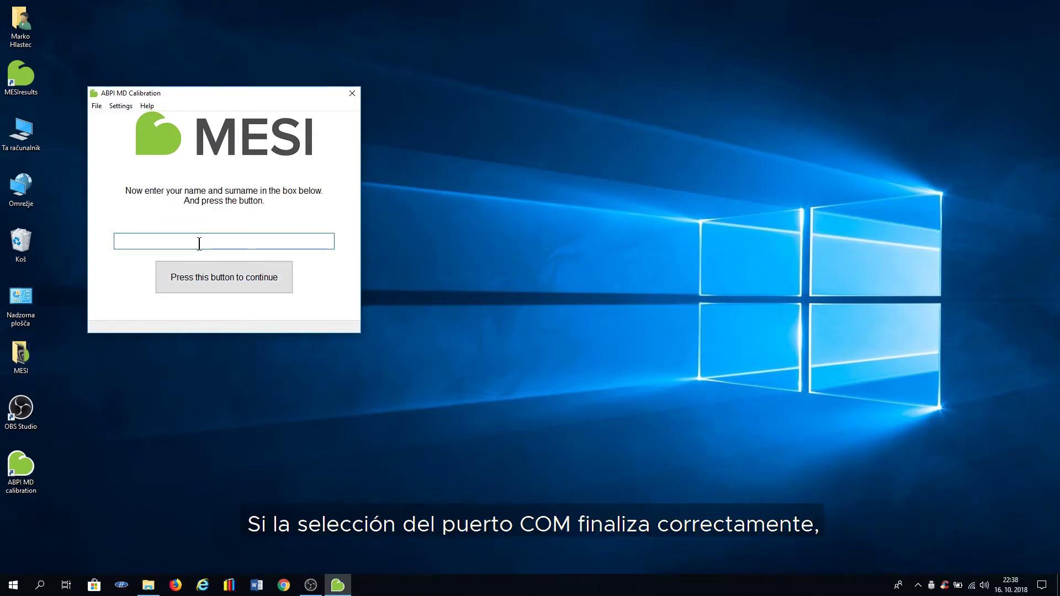
pyautogui.write('or MESI')
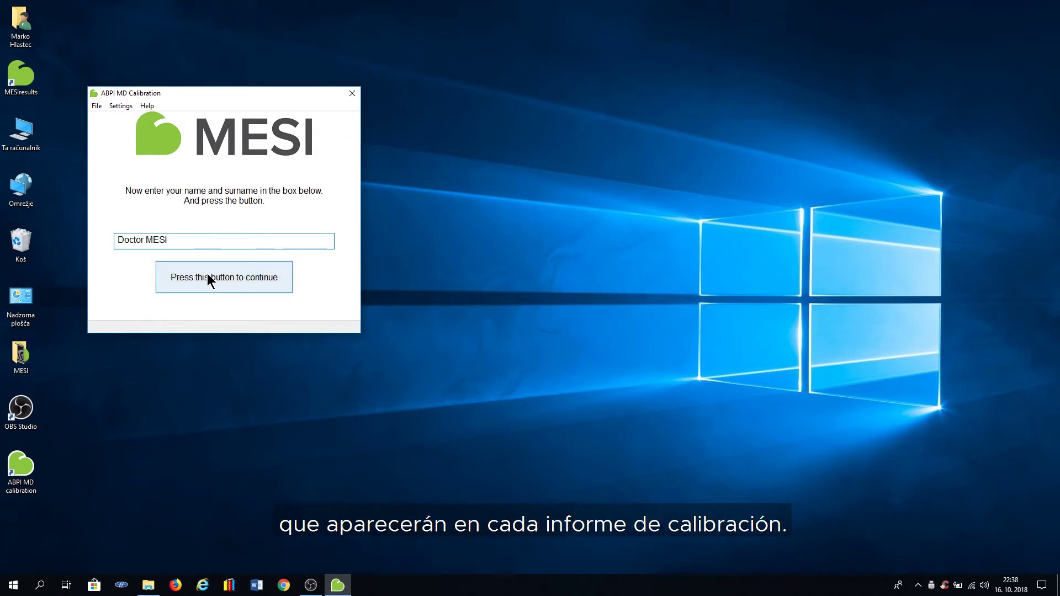
pyautogui.click(209, 279)
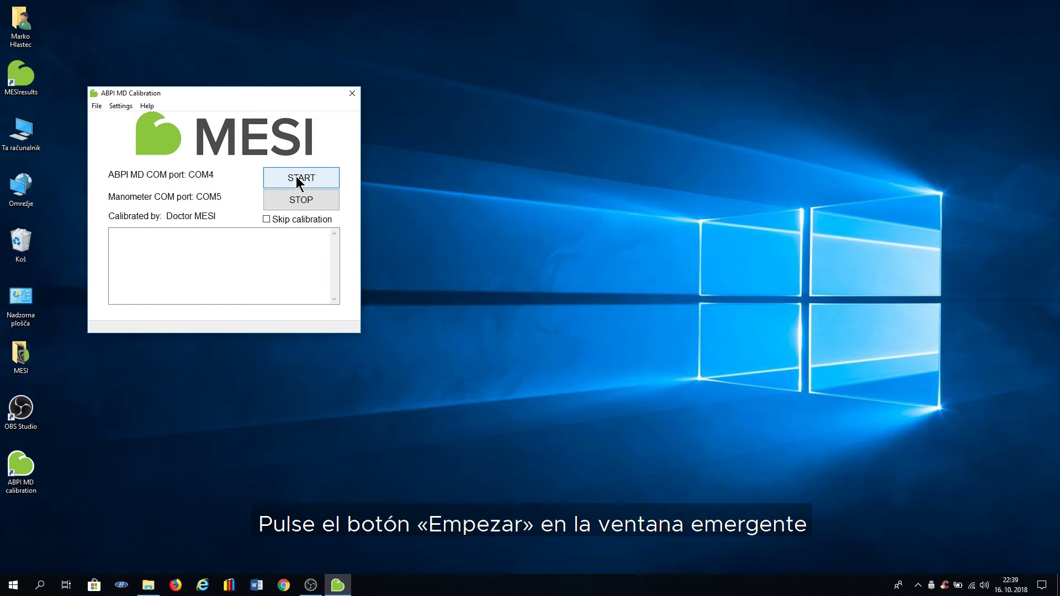
# Step: Start the ABPI MD calibration and let it save the PDF certificate
pyautogui.click(296, 177)
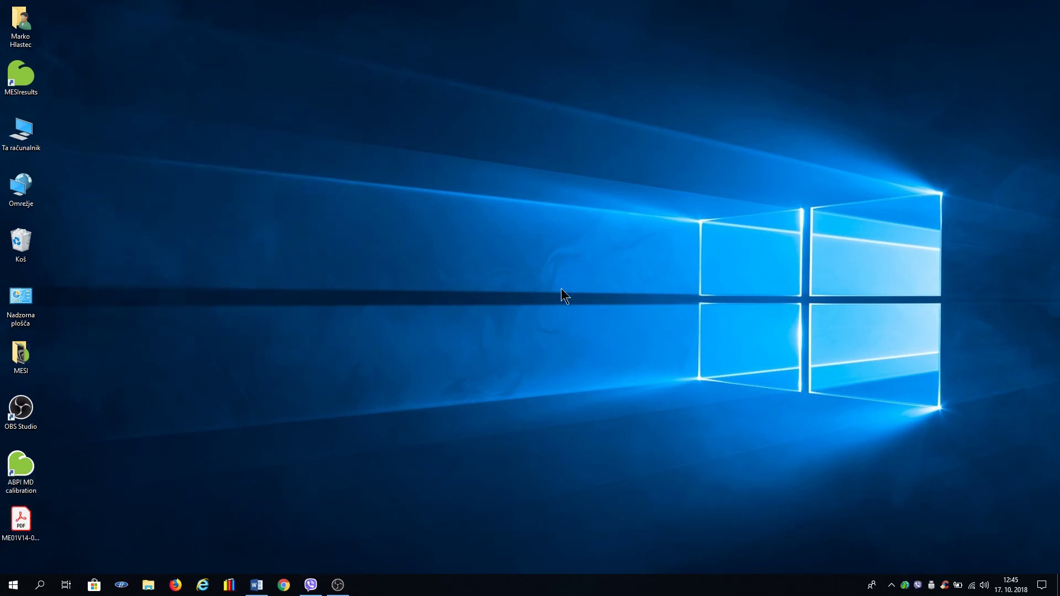
# Step: Open the certificate PDF, scroll to the device details, and select then deselect the serial number
pyautogui.doubleClick(28, 530)
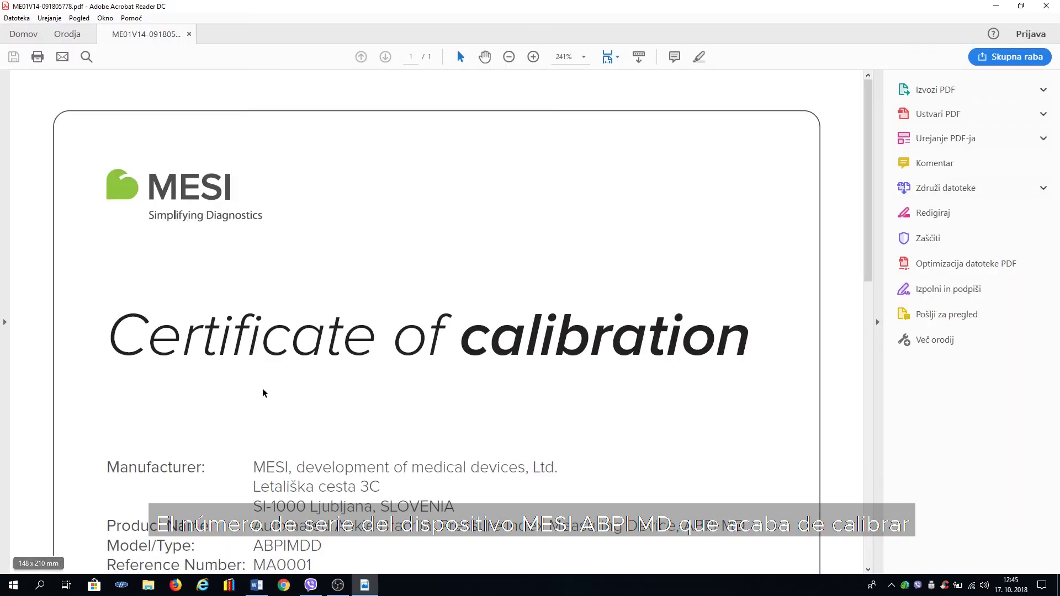
pyautogui.scroll(-5, 315, 333)
pyautogui.moveTo(253, 426); pyautogui.dragTo(398, 425)
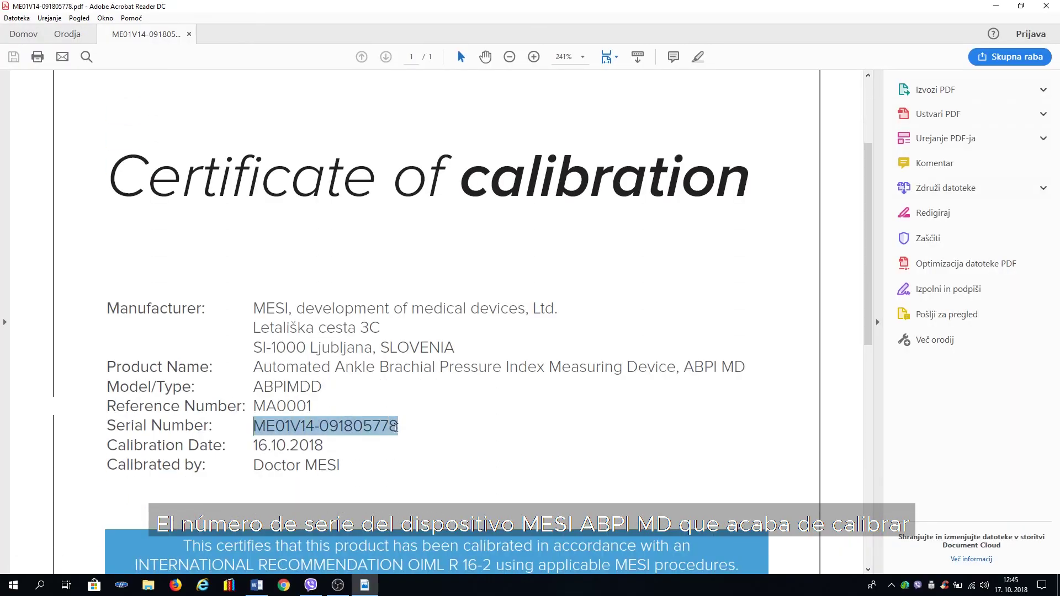
pyautogui.click(491, 445)
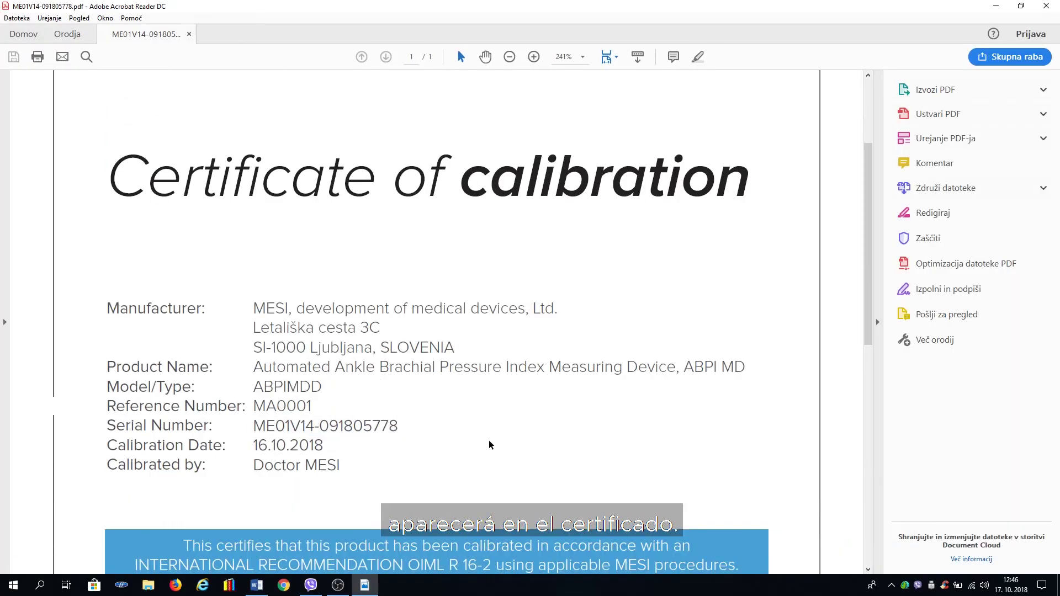